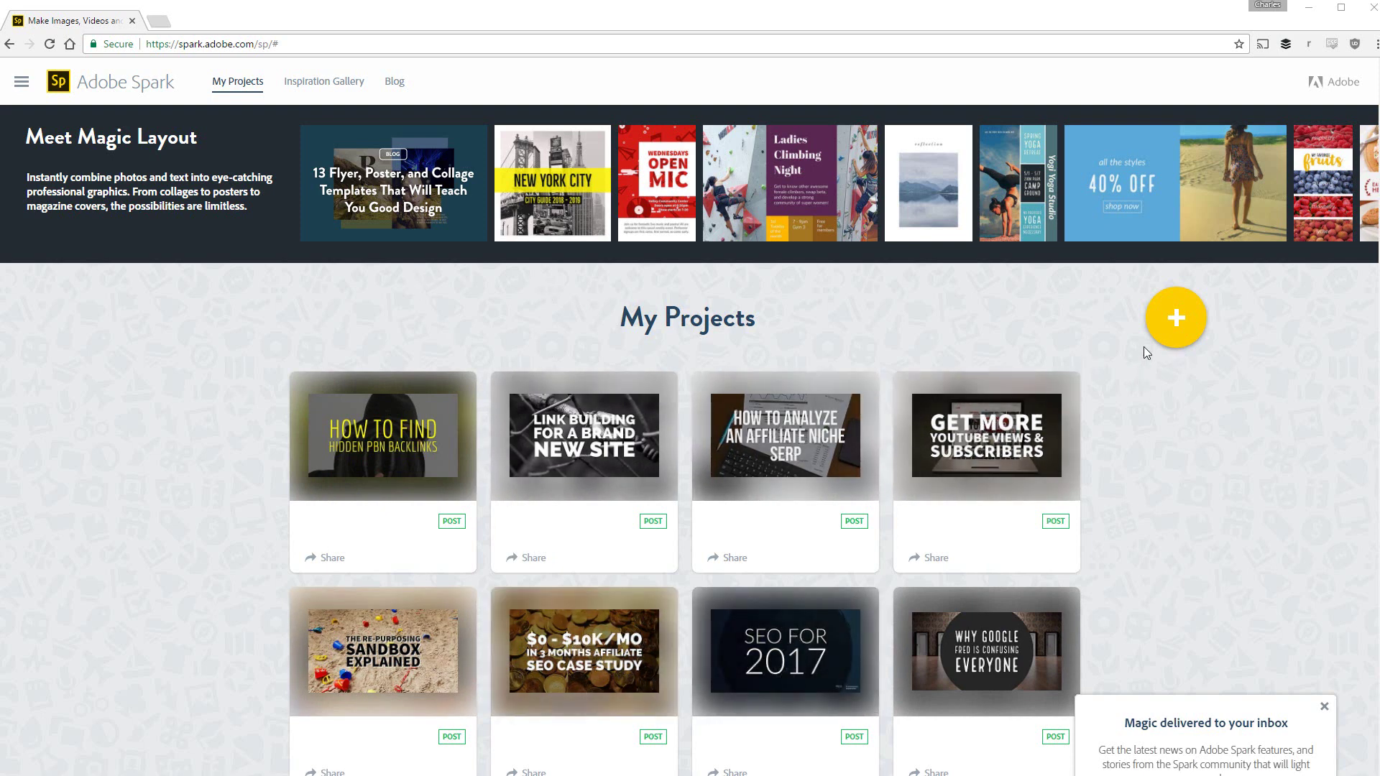
Create a YouTube thumbnail post headlined 'How To Make A YouTube Thumbnail In 60 Seconds'.
click(1177, 321)
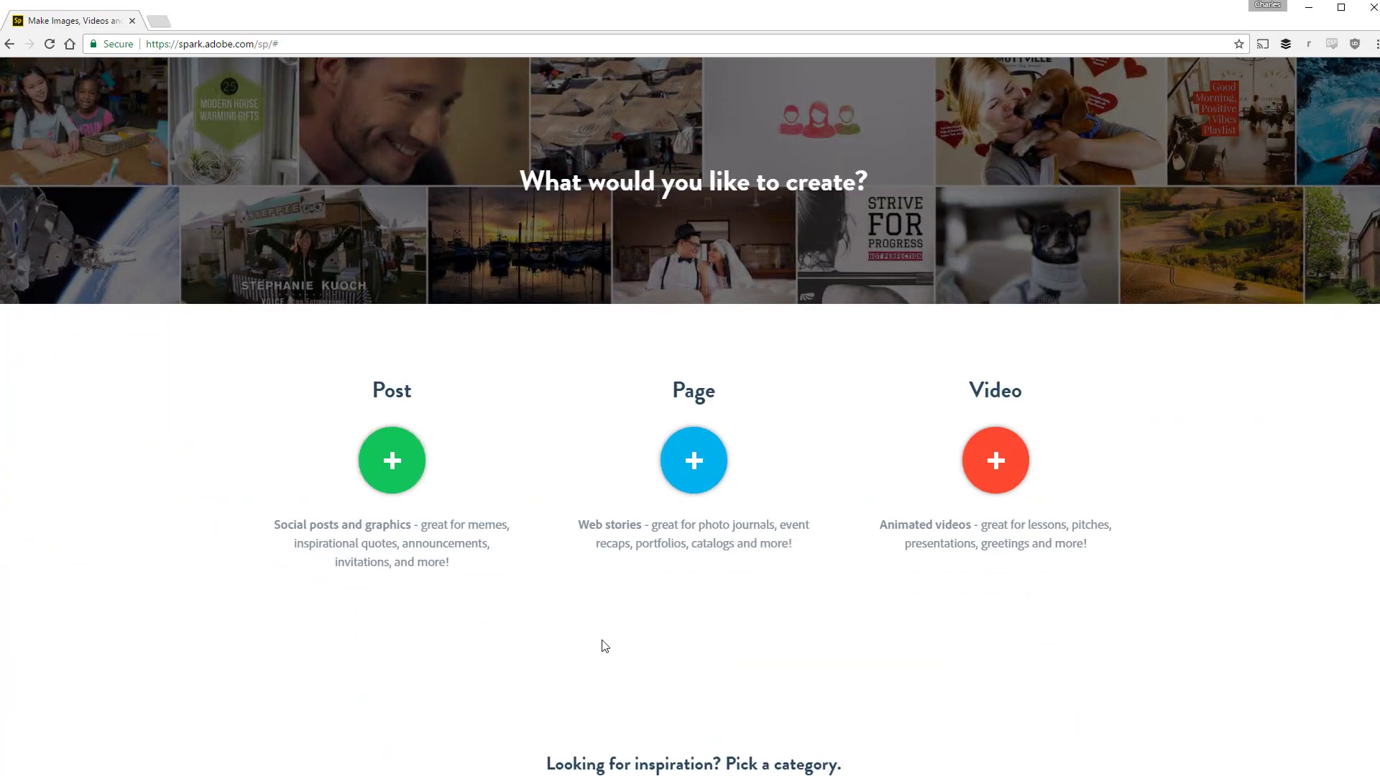
click(414, 476)
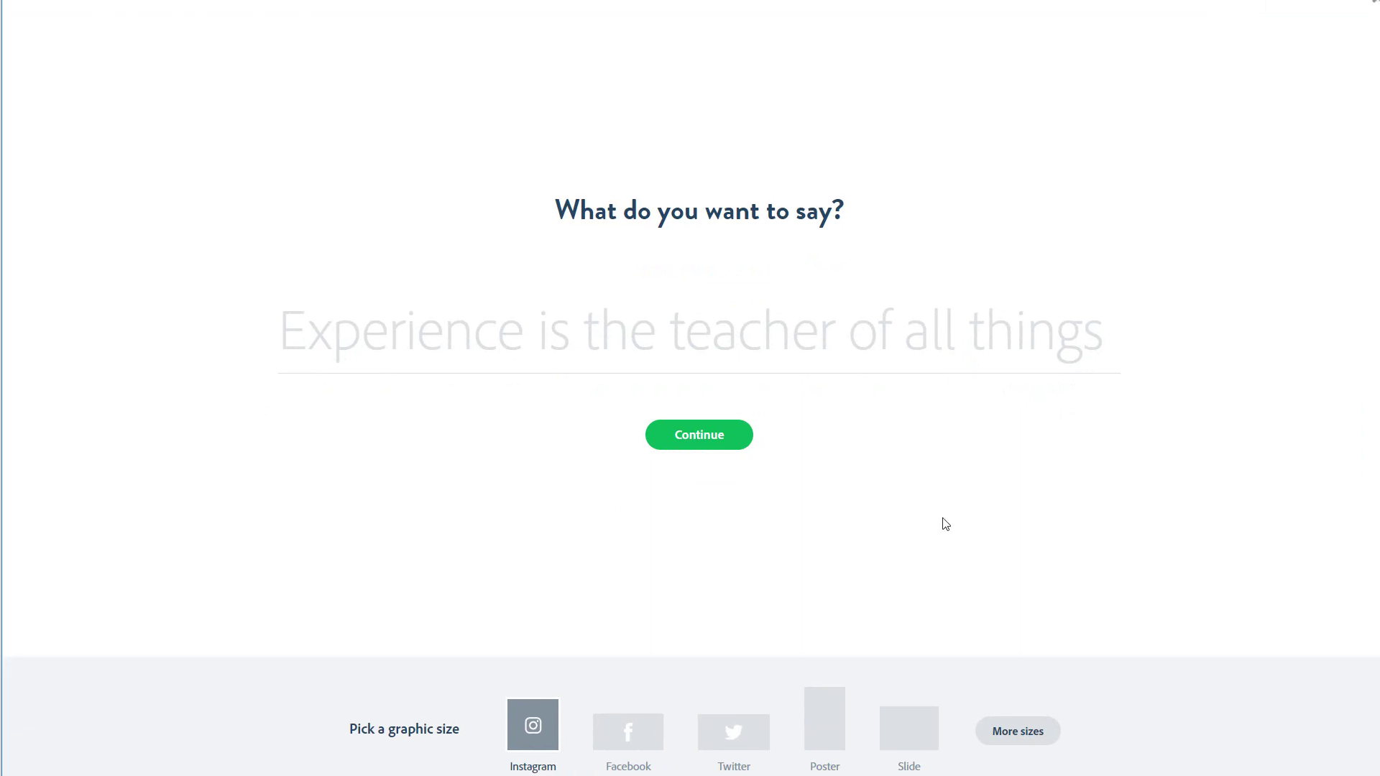
click(1016, 731)
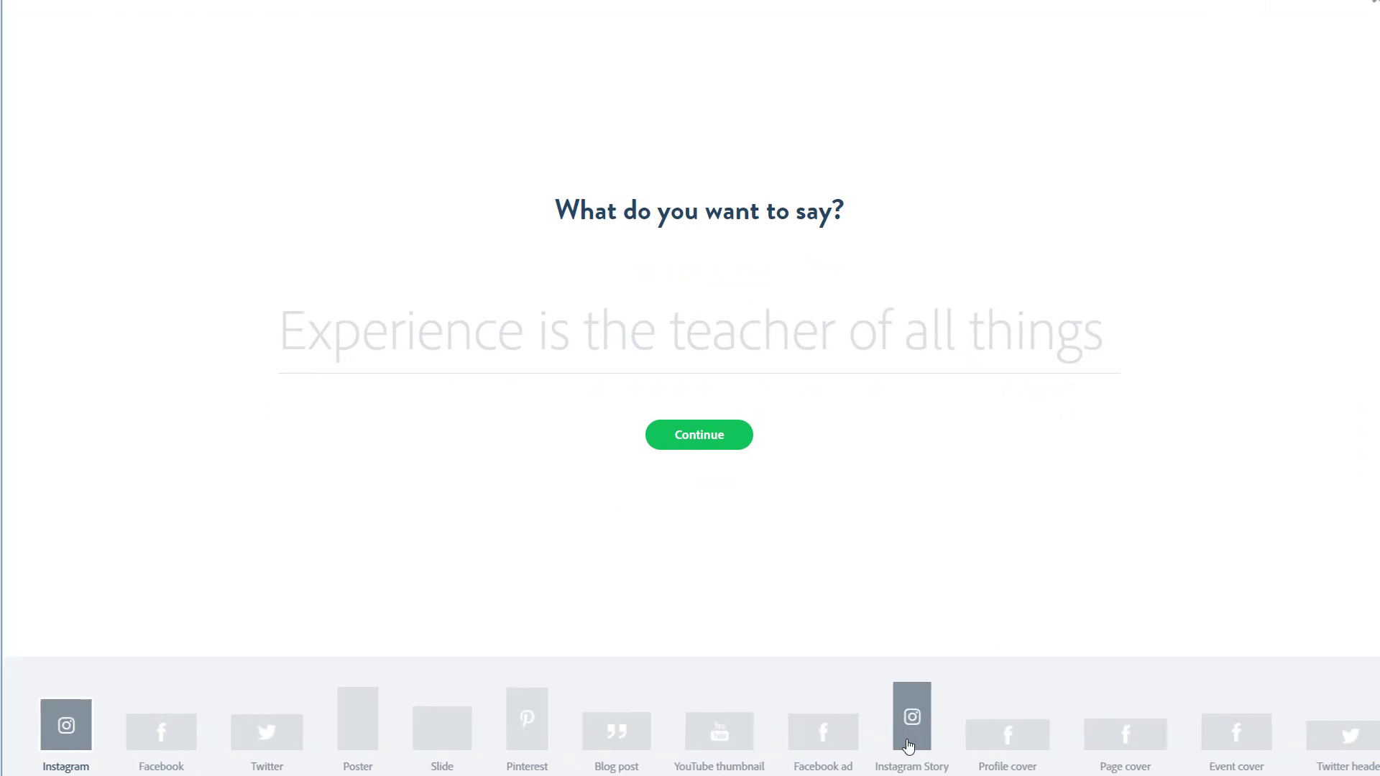
click(696, 736)
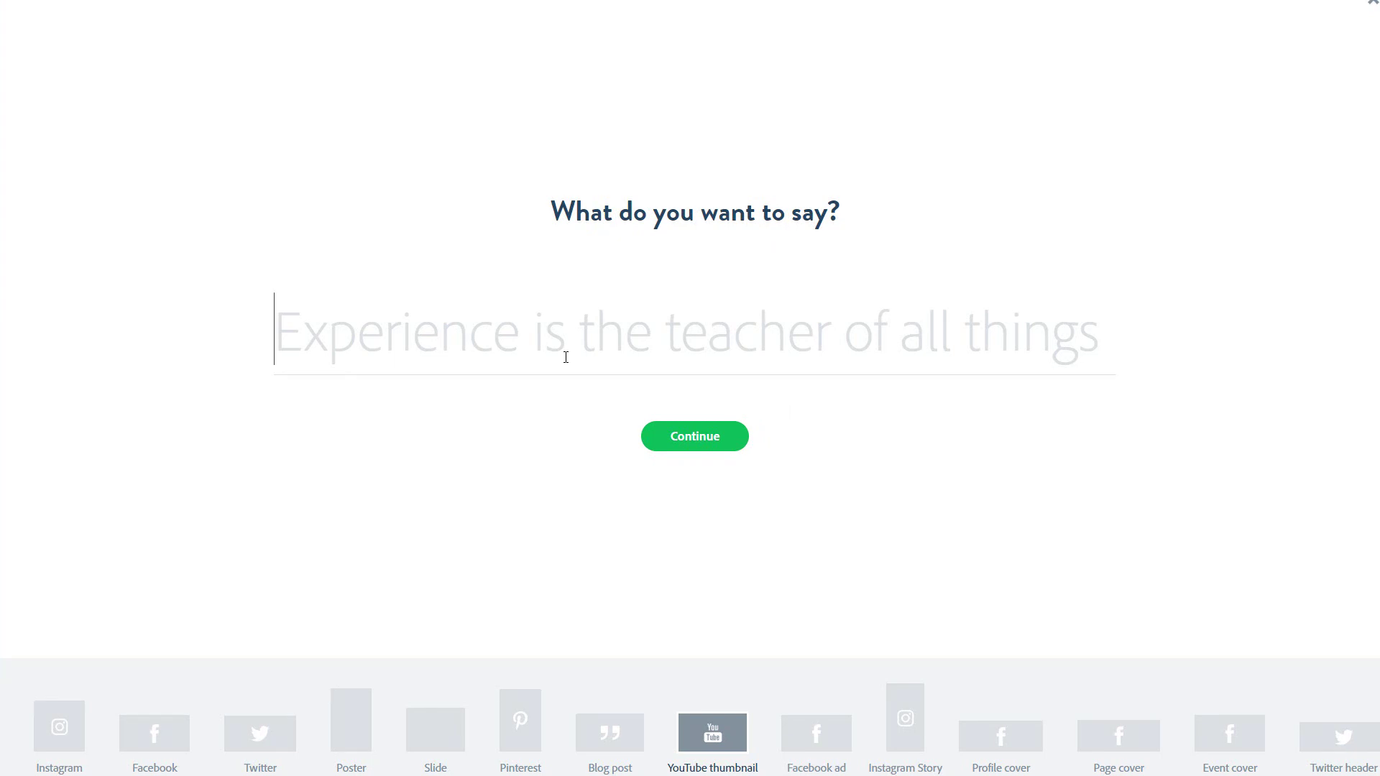
text(How To Ma)
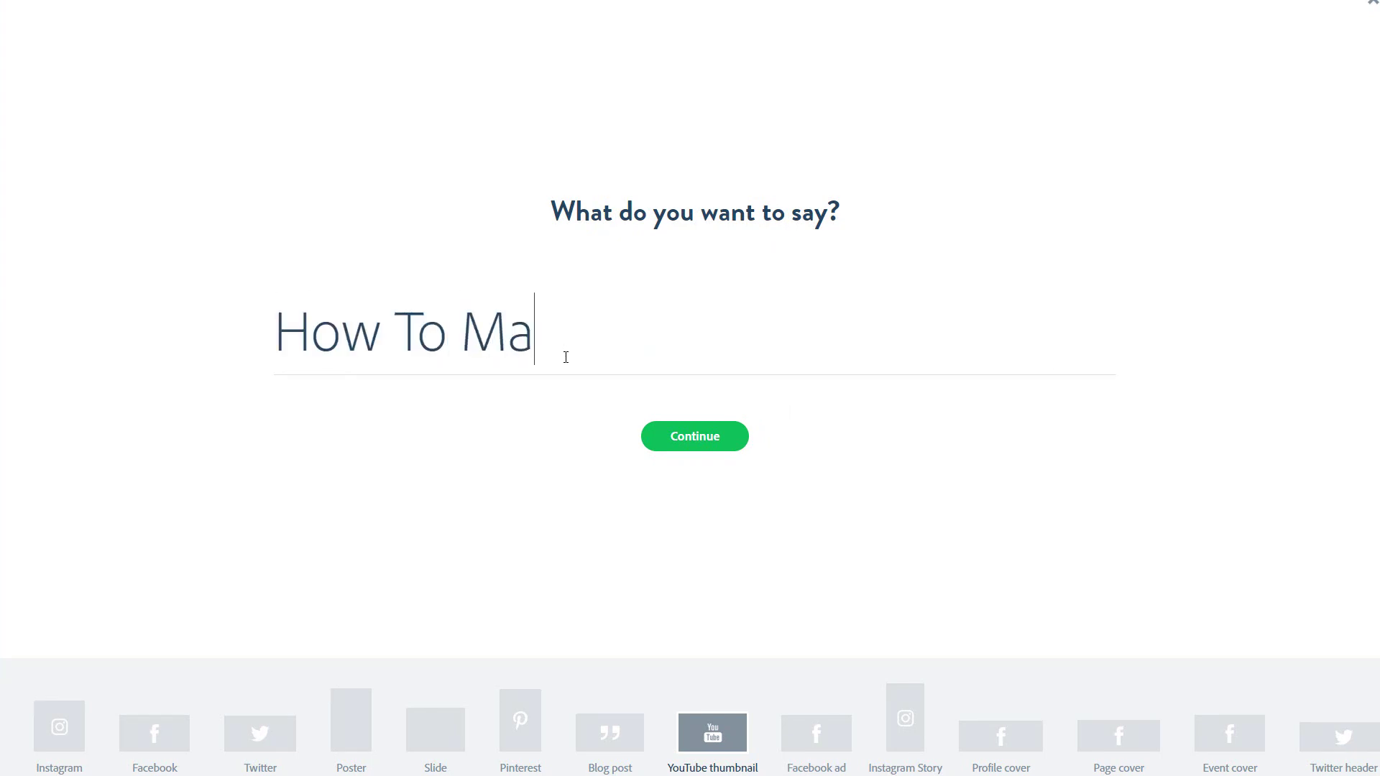
text(ke A YouTub)
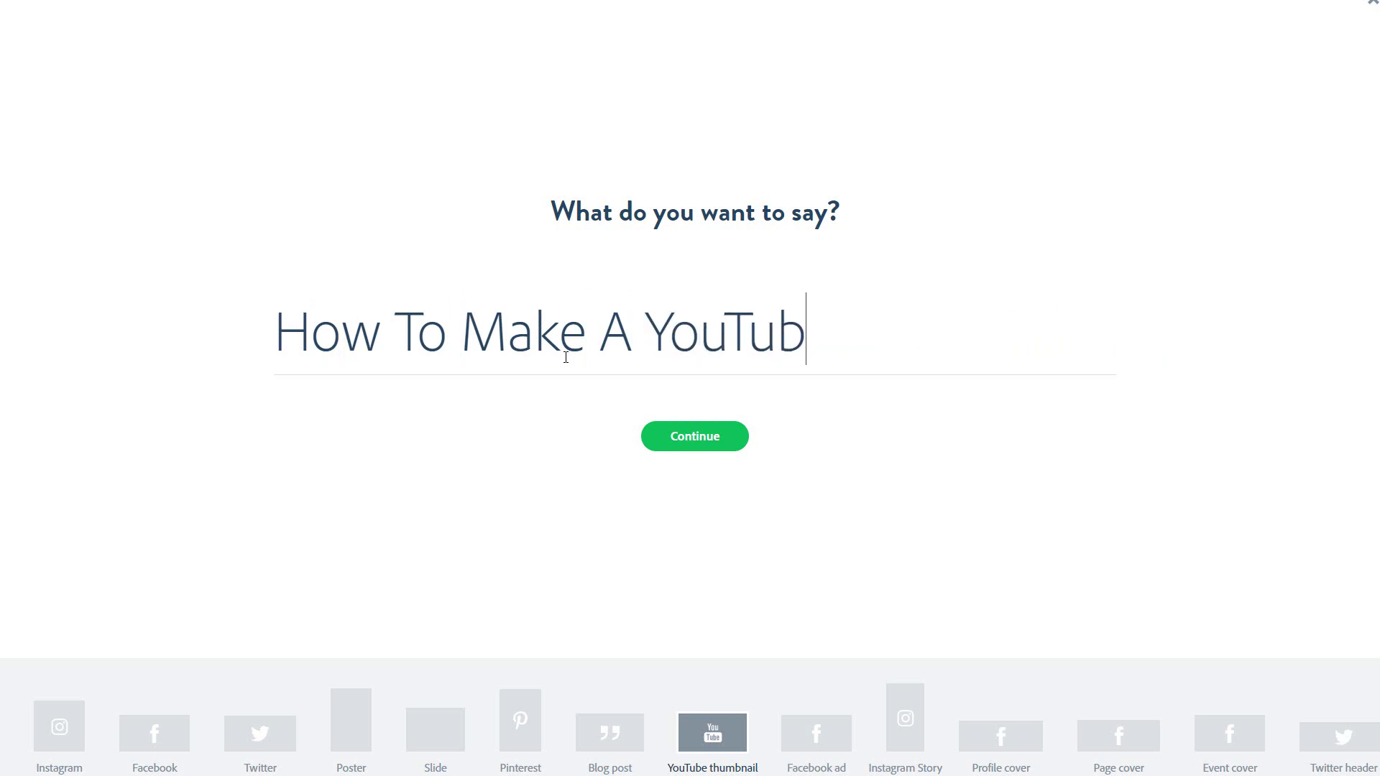
text(e Thumbnail )
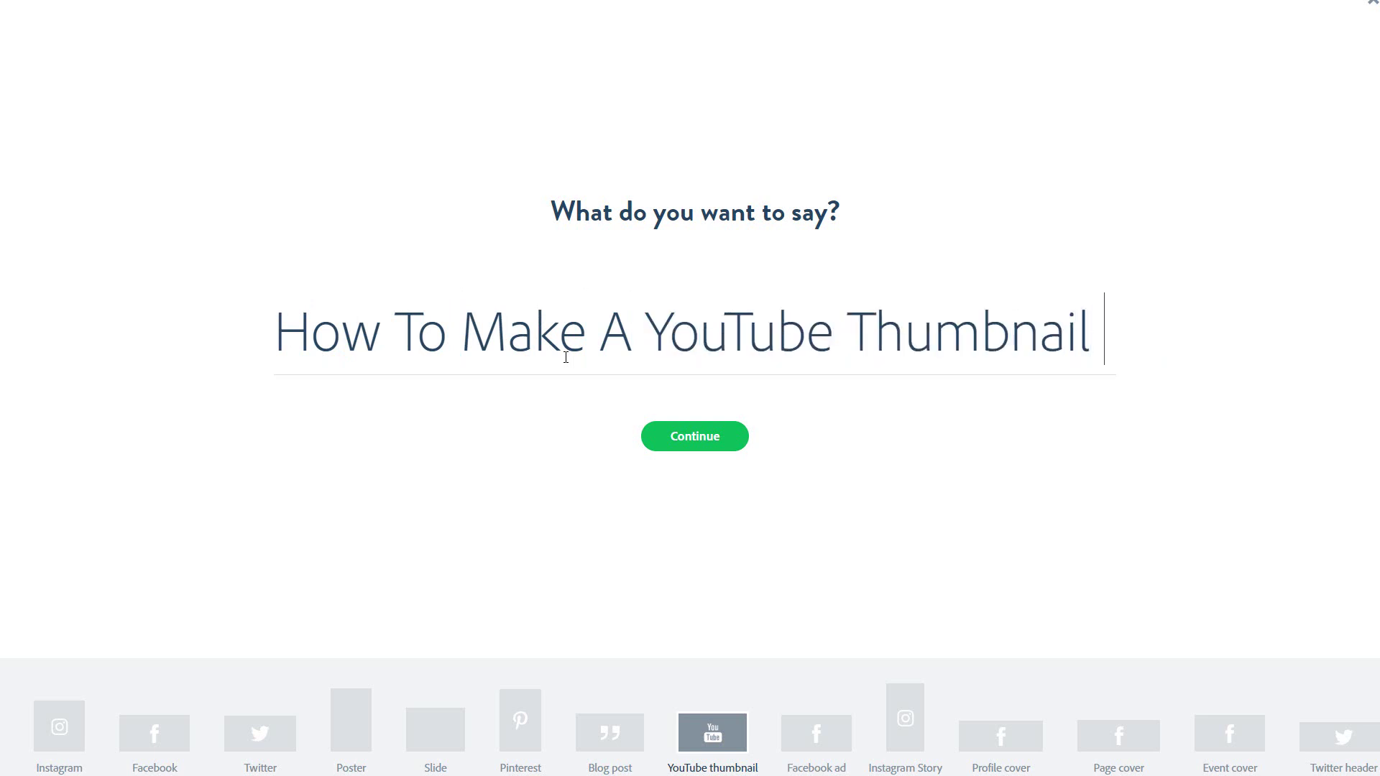
text(In 60 )
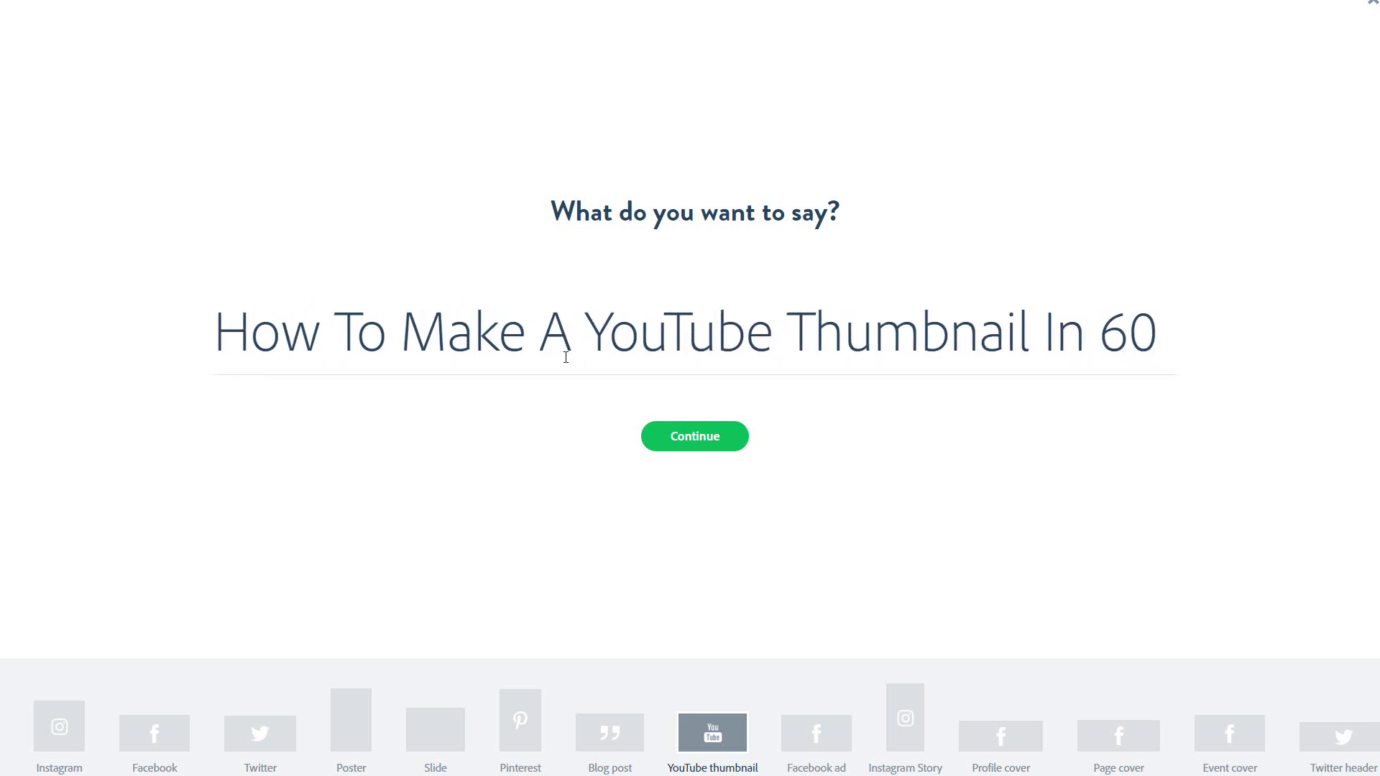
text(Seconds)
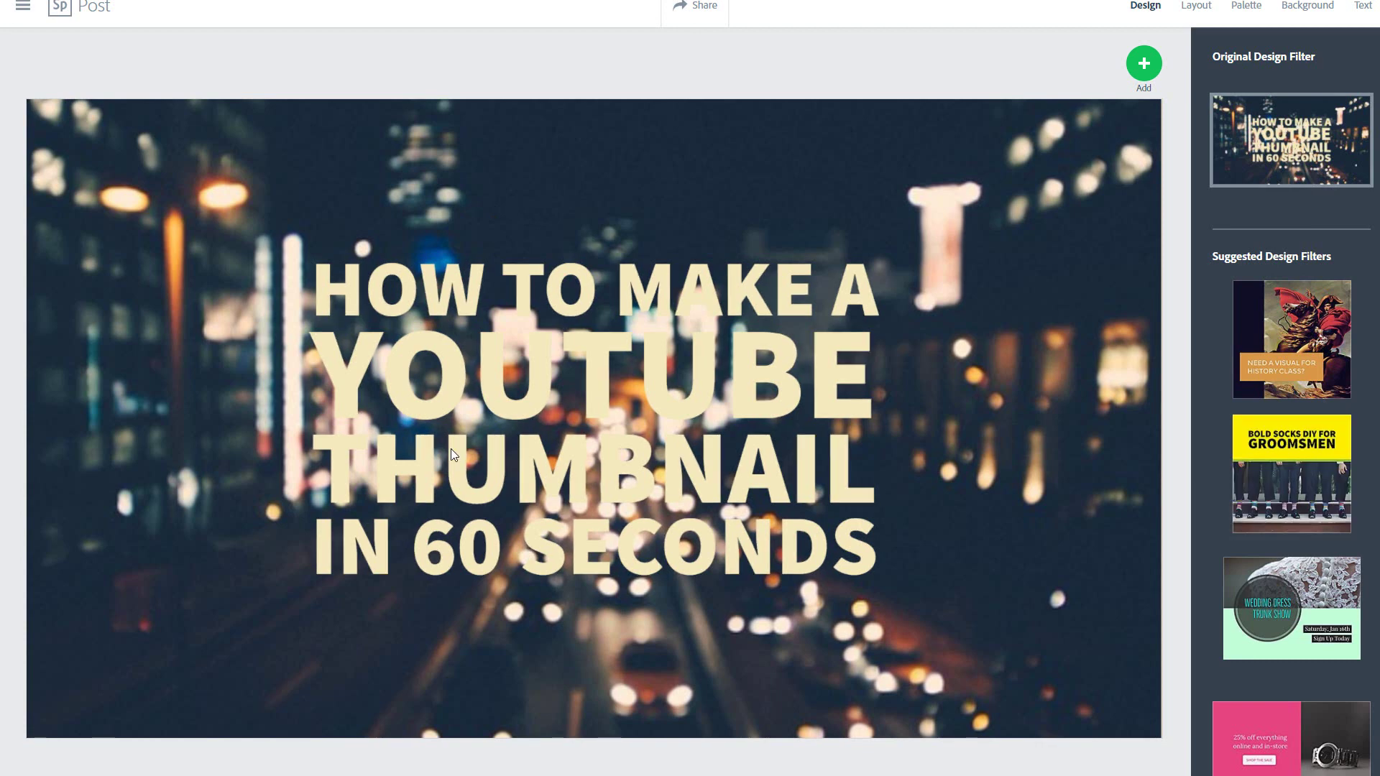
Swap the city-lights background for a laptop photo found by searching 'youtube'.
click(449, 449)
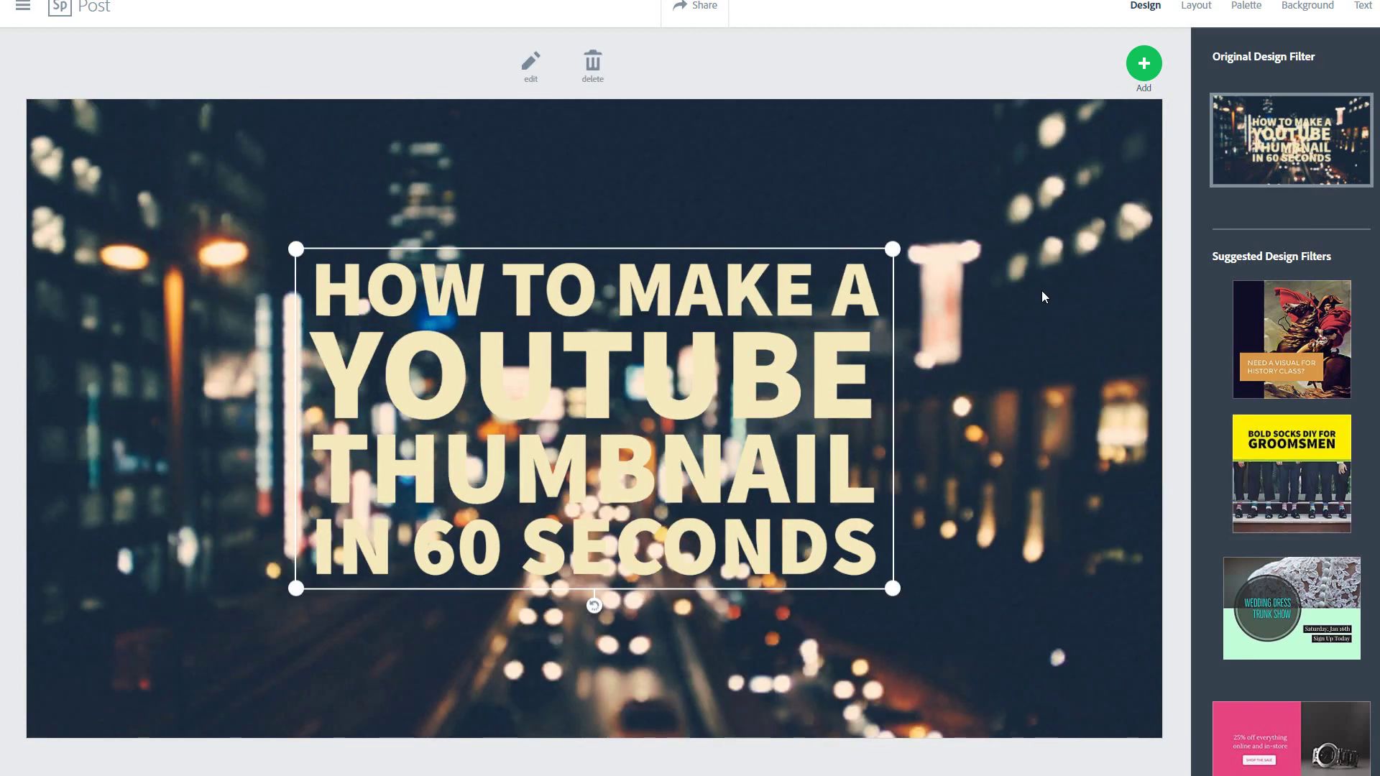
click(1044, 297)
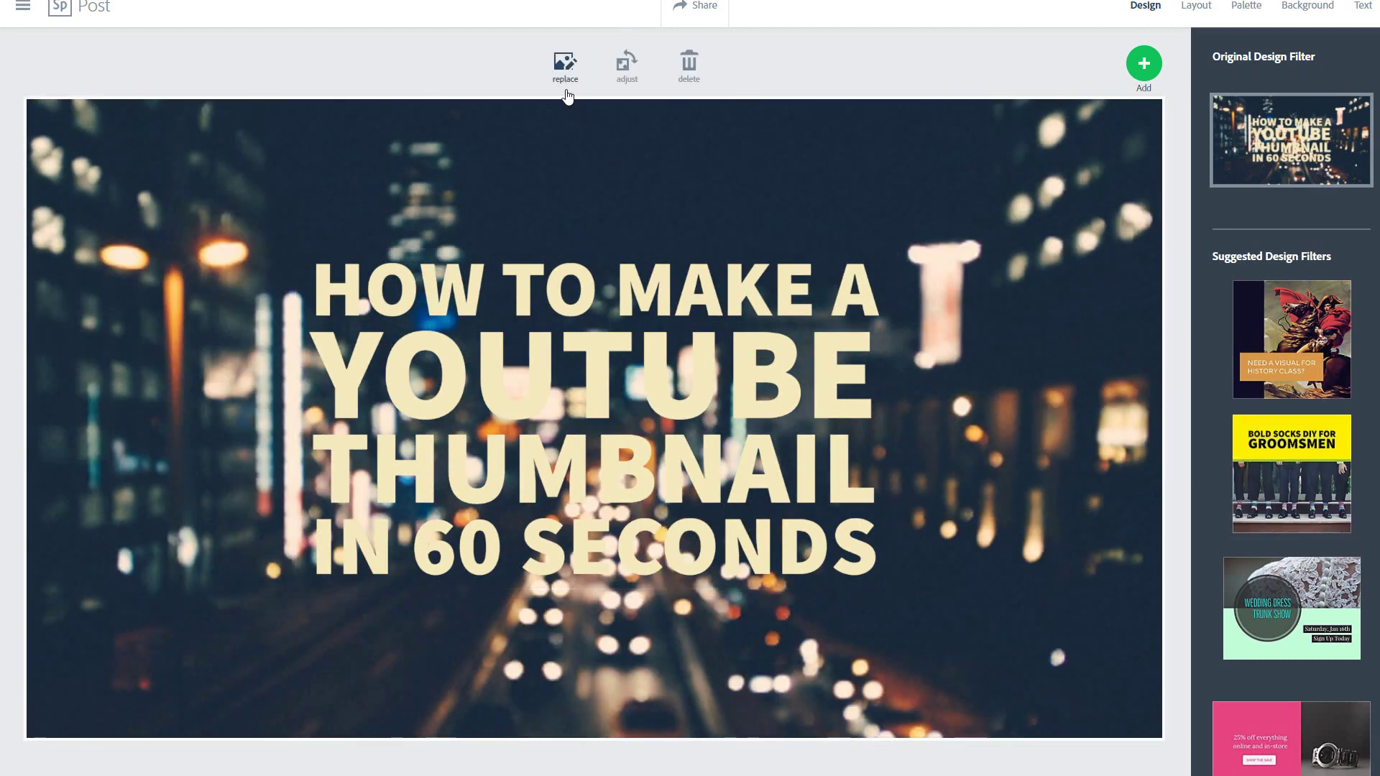
click(565, 64)
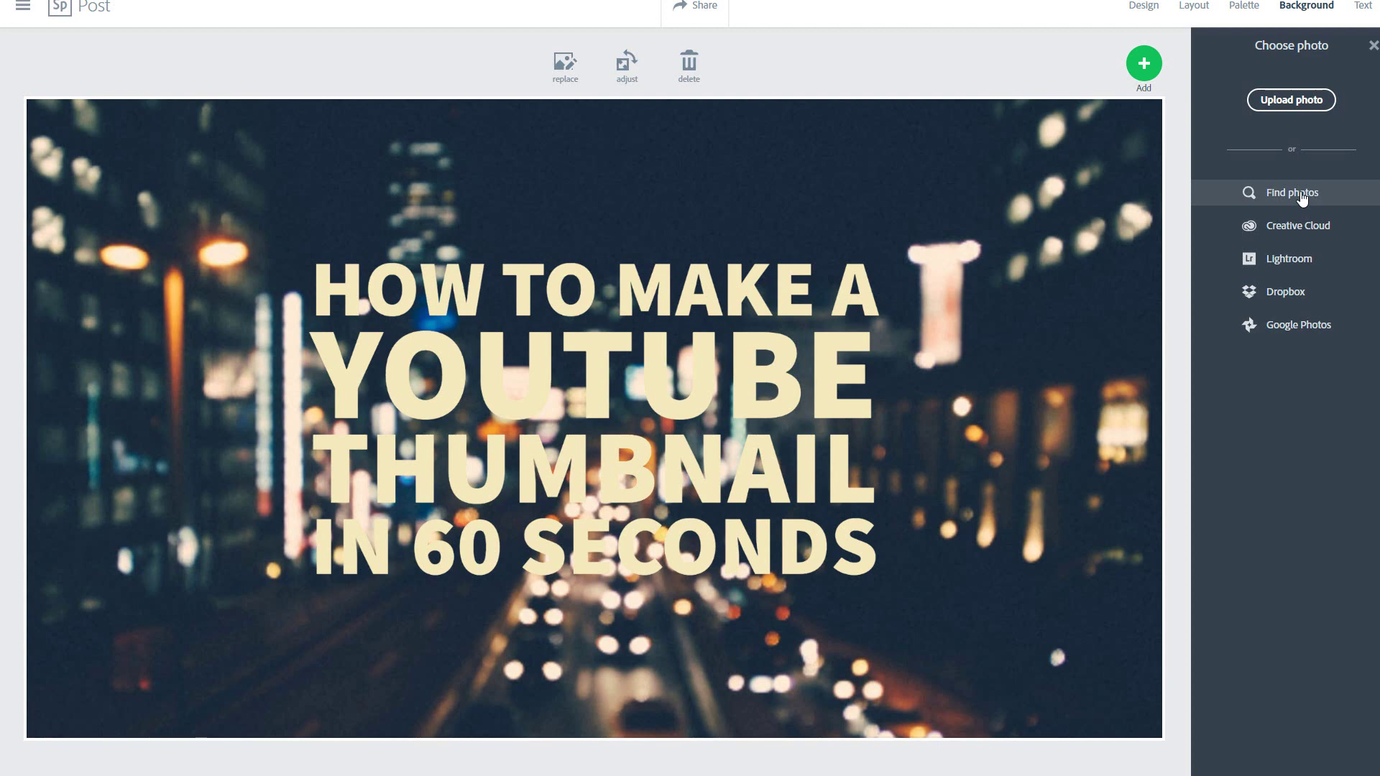
click(1302, 199)
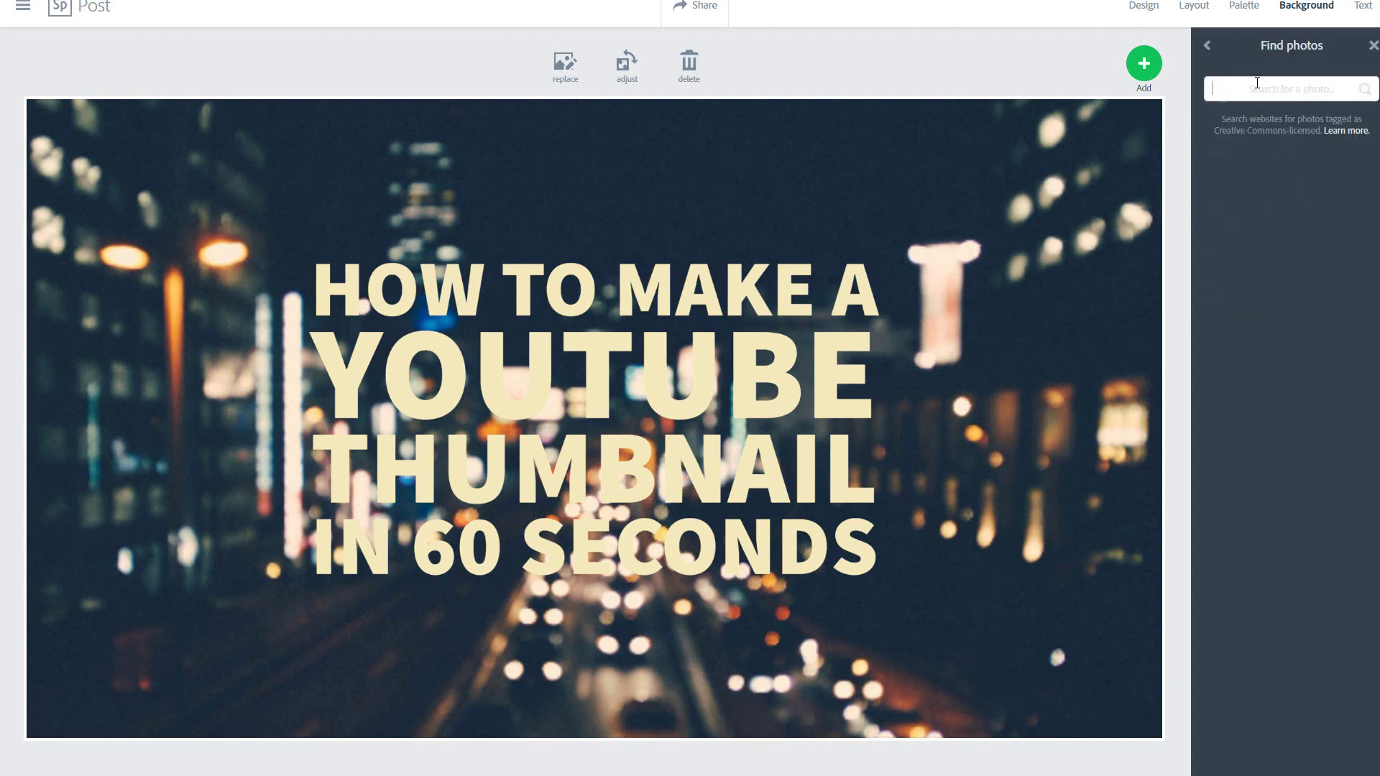
text(youtube)
key(Return)
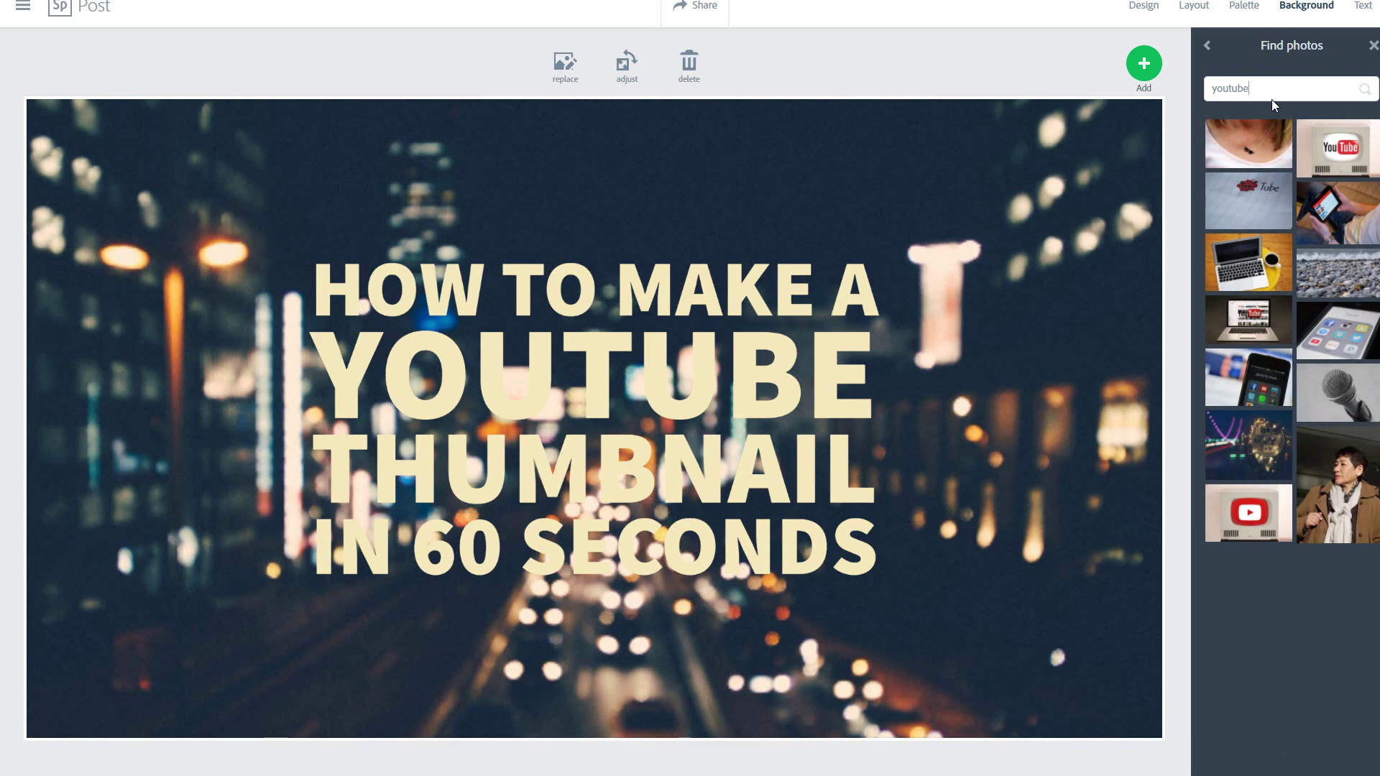
click(1351, 127)
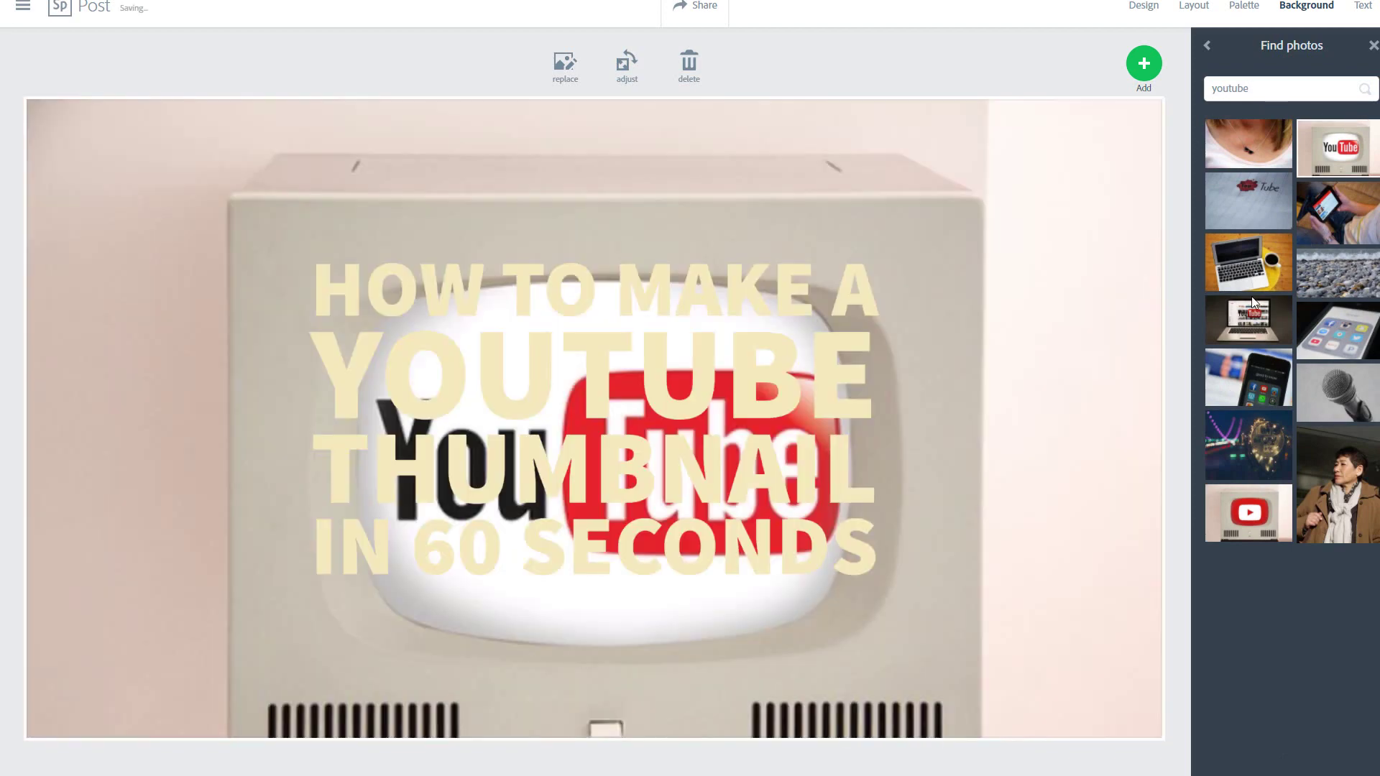
click(1241, 303)
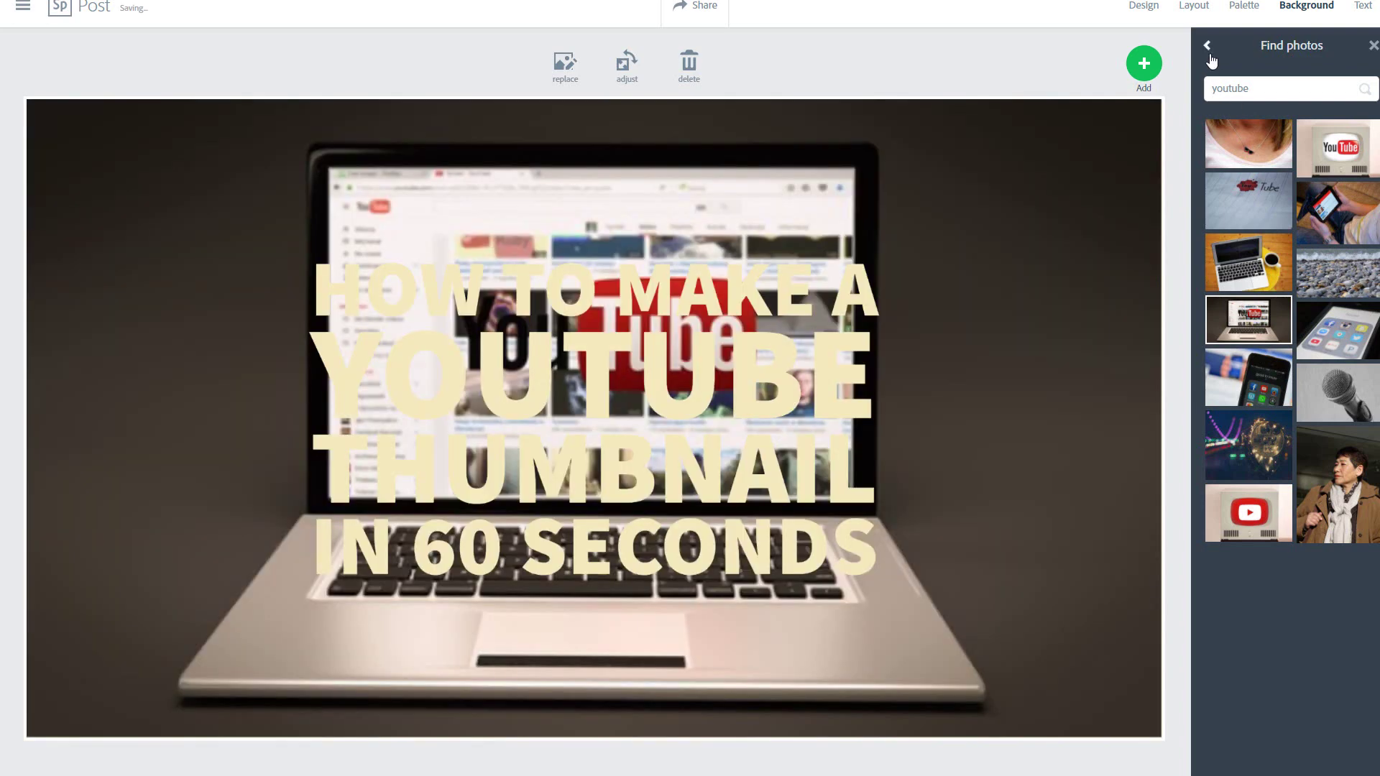
click(1208, 48)
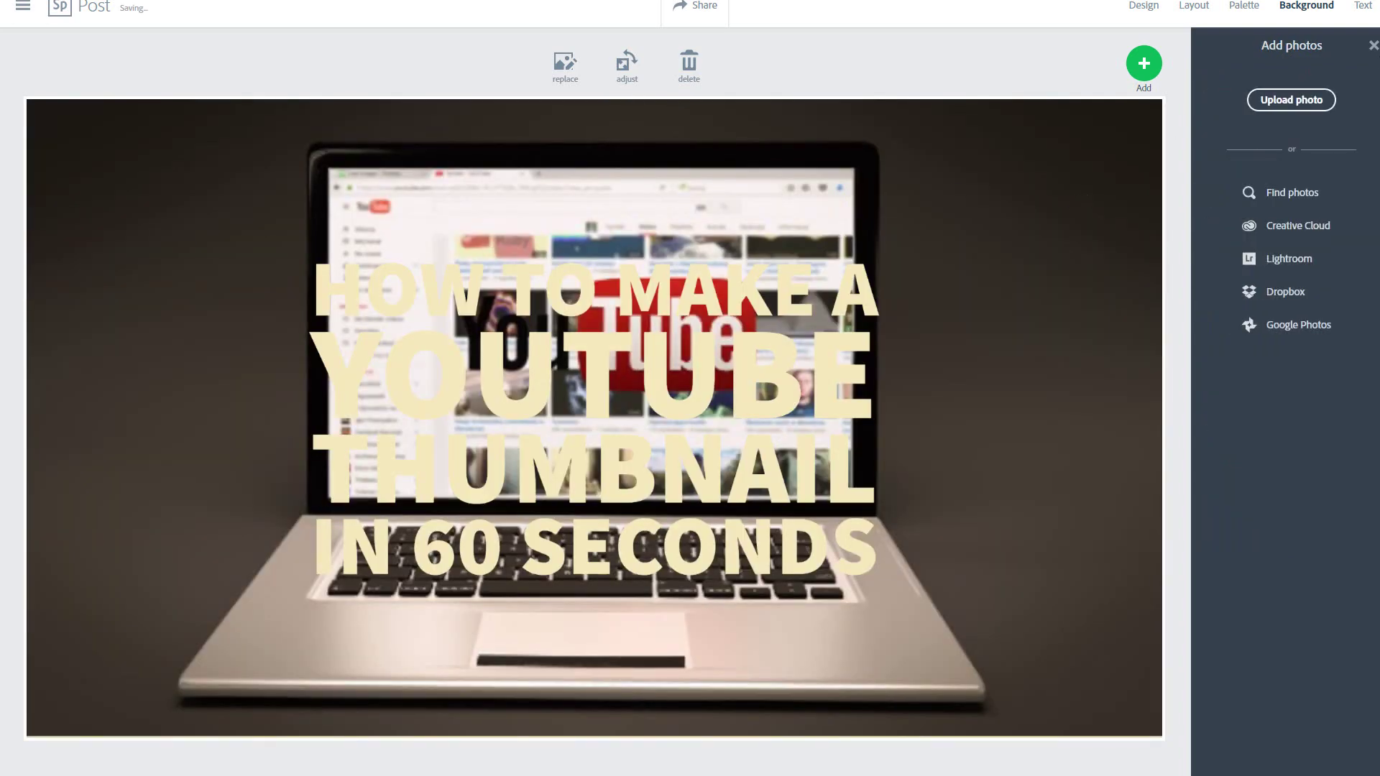
Compare the Montlake, Magnolia and sepia filters, darkening the laptop photo with Montlake.
click(1373, 48)
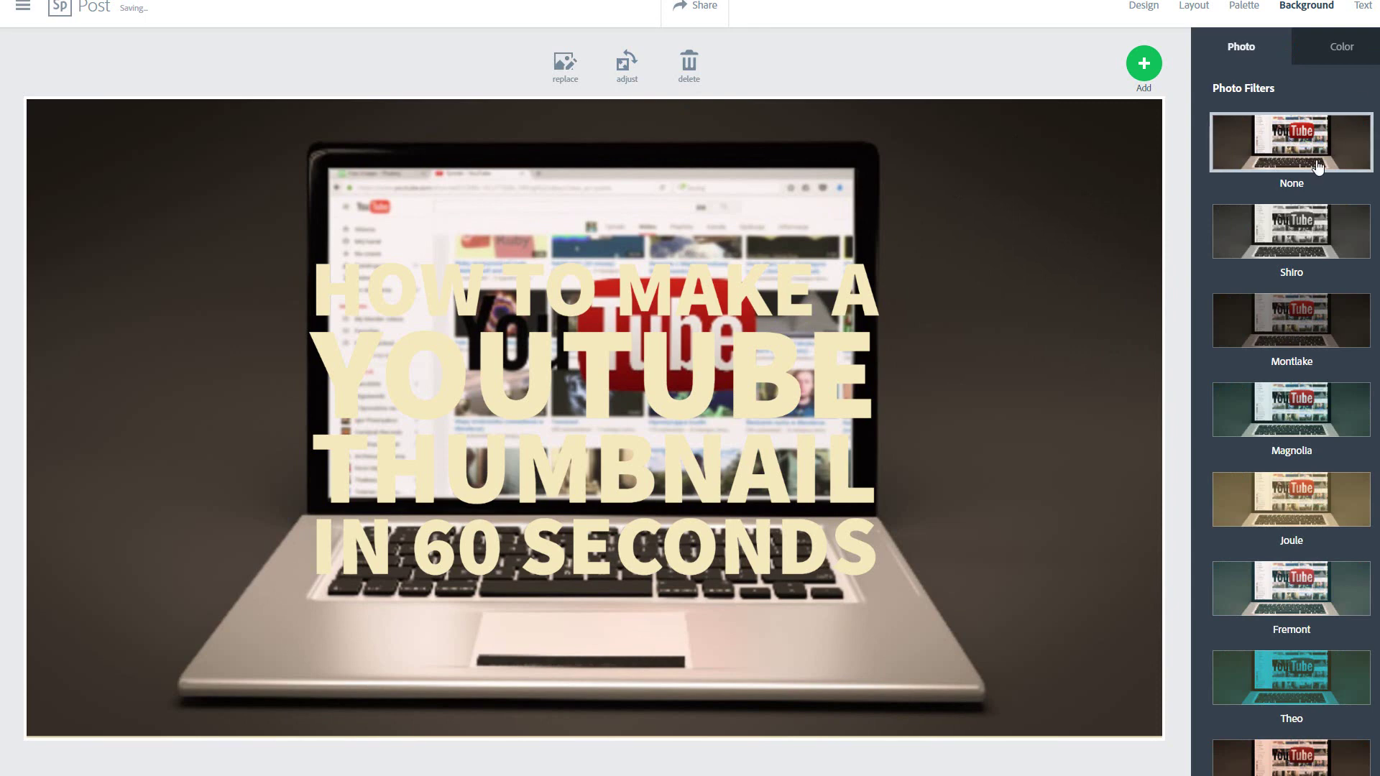
click(1280, 311)
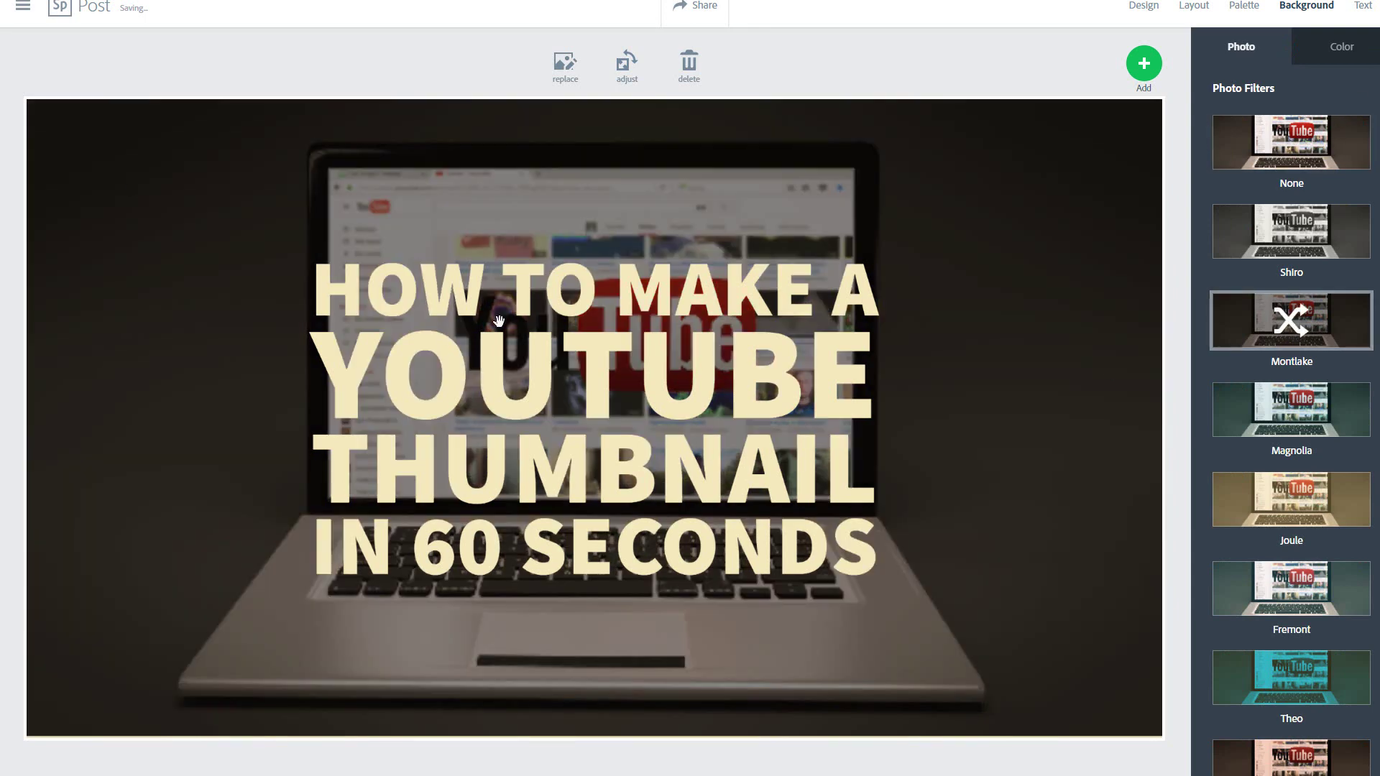
click(1222, 414)
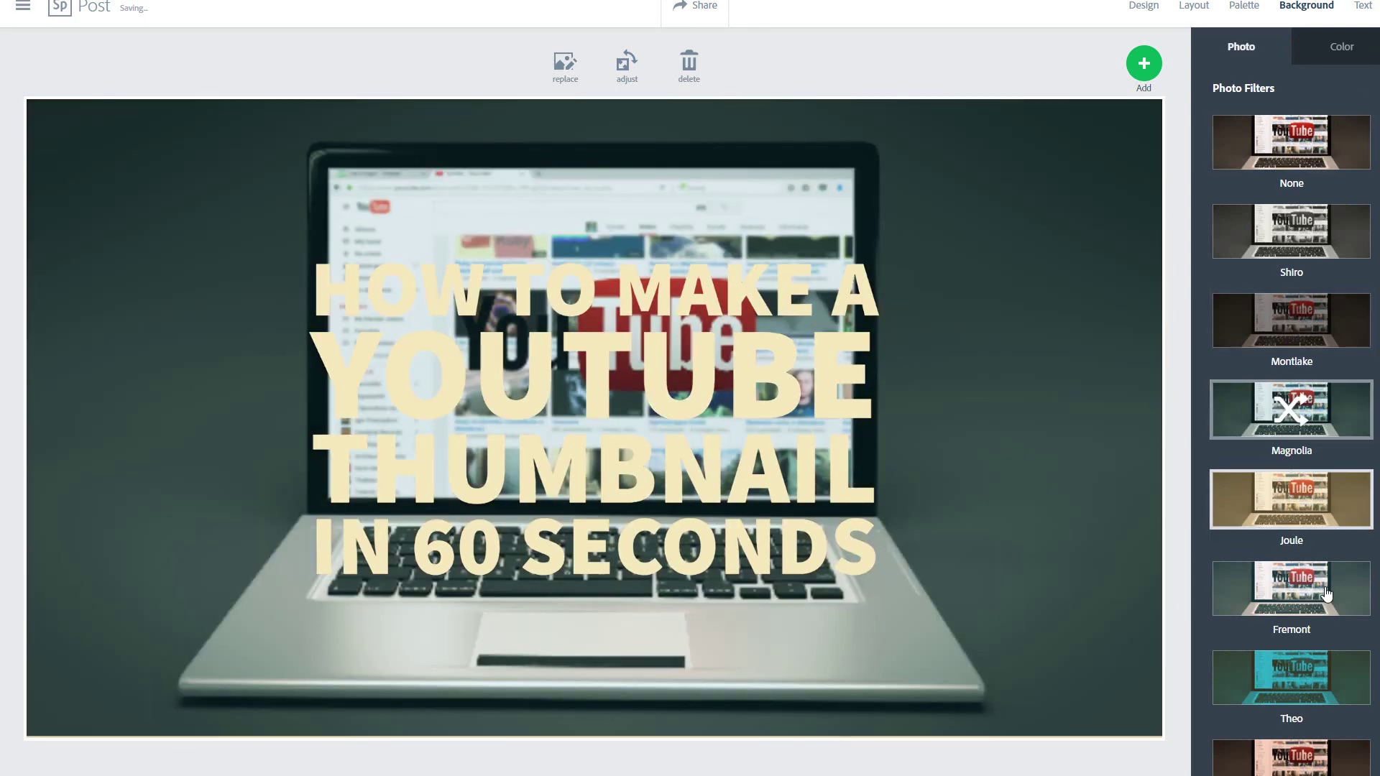
click(1254, 760)
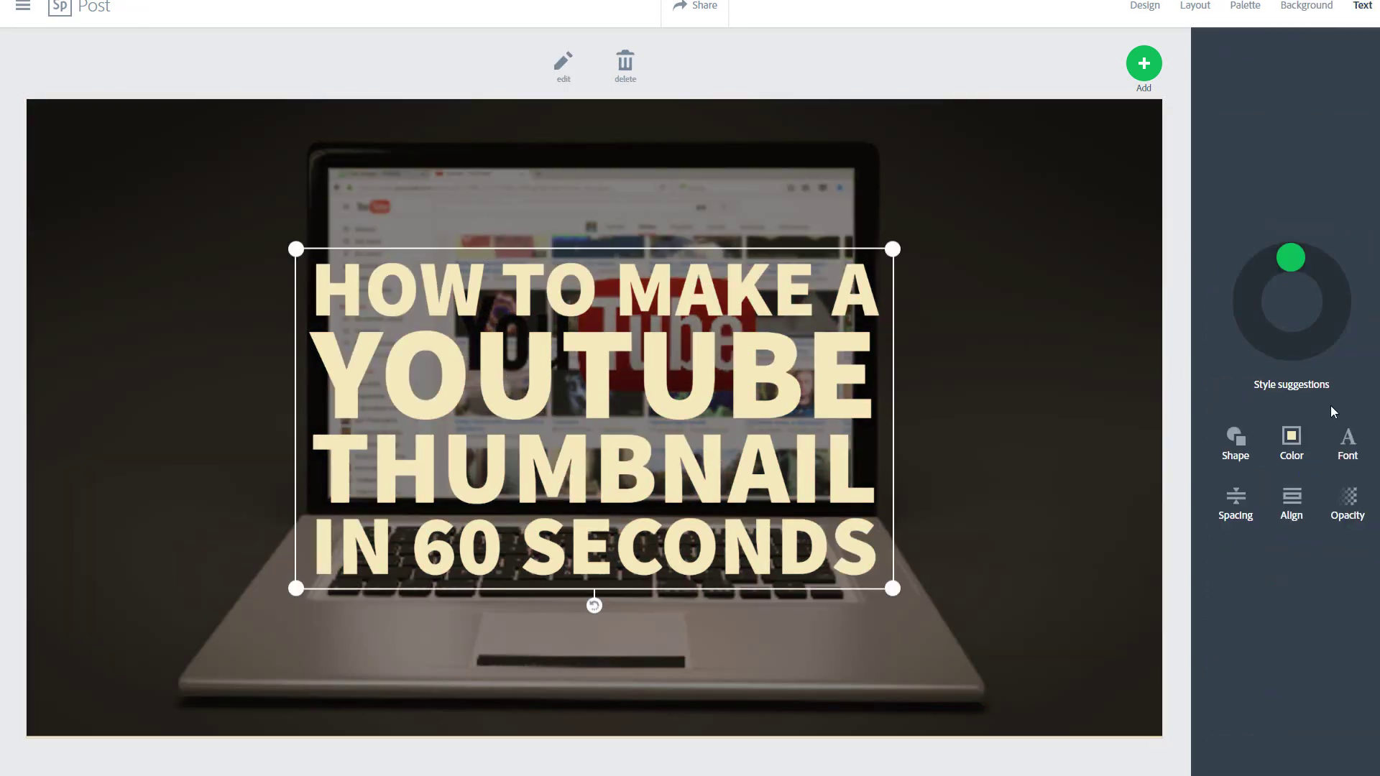
Recolour the headline from cream to white and bring up the font list.
click(1298, 430)
click(1222, 411)
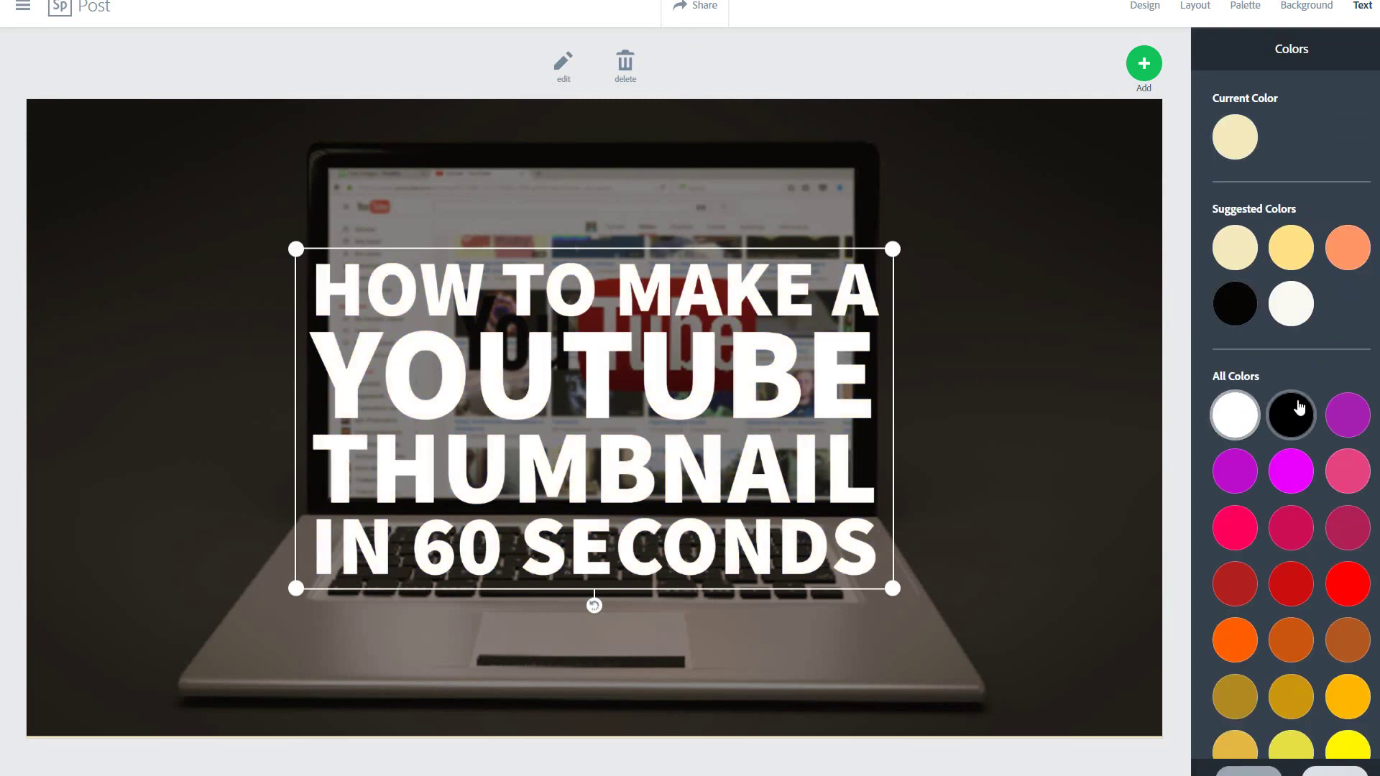
click(1346, 417)
scroll(1347, 681, down, 7)
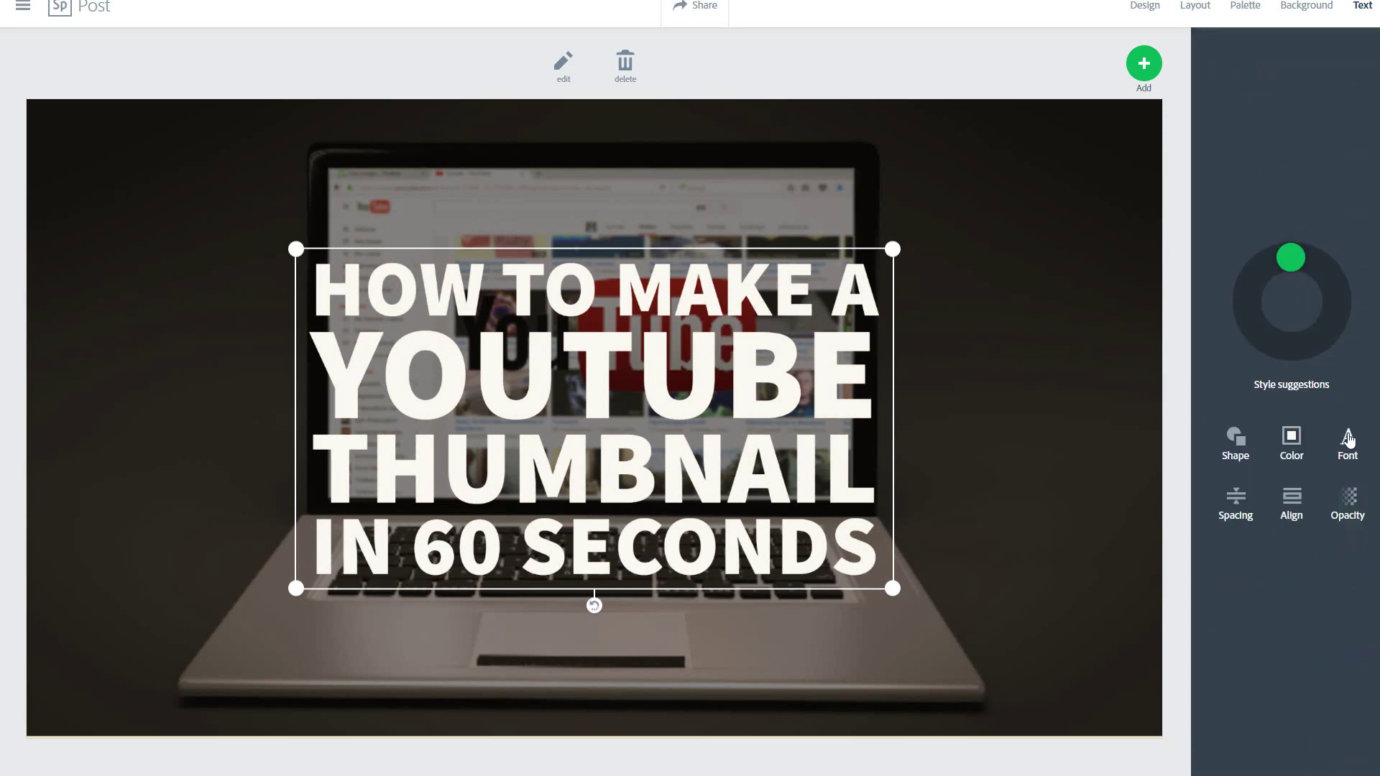
click(1348, 439)
Set the headline in Montserrat, stretch its box both ways, and centre it on the canvas.
click(1300, 144)
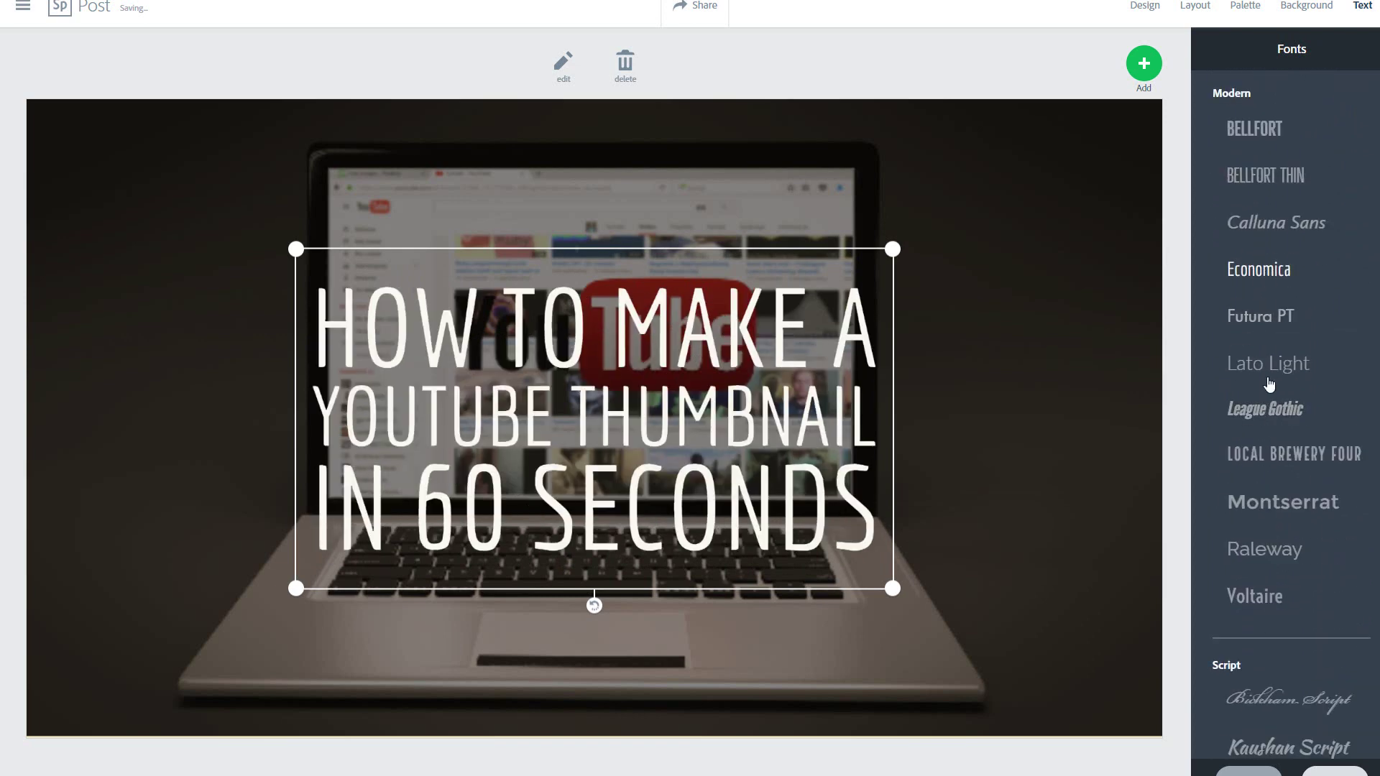
click(1286, 512)
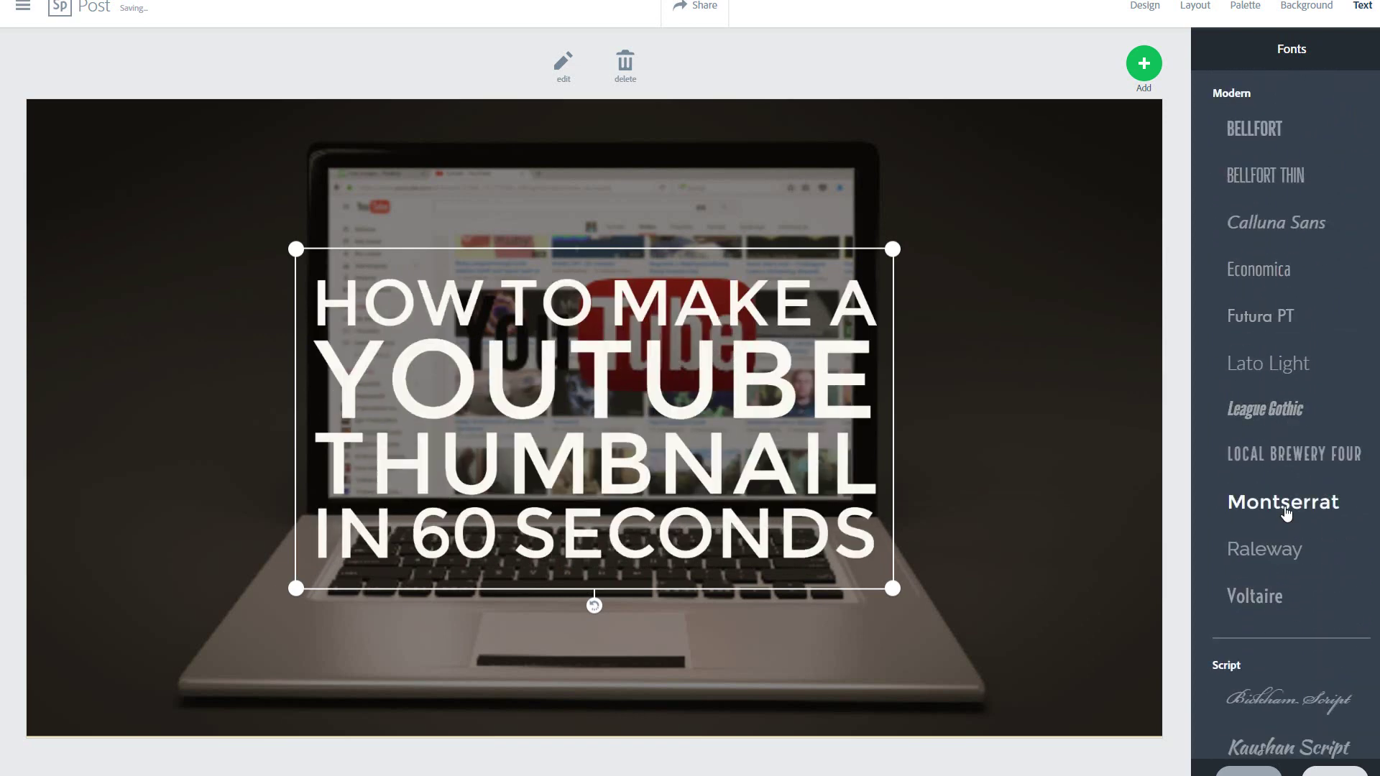
drag(894, 248, 1043, 165)
drag(296, 589, 206, 649)
drag(631, 401, 585, 394)
click(1060, 359)
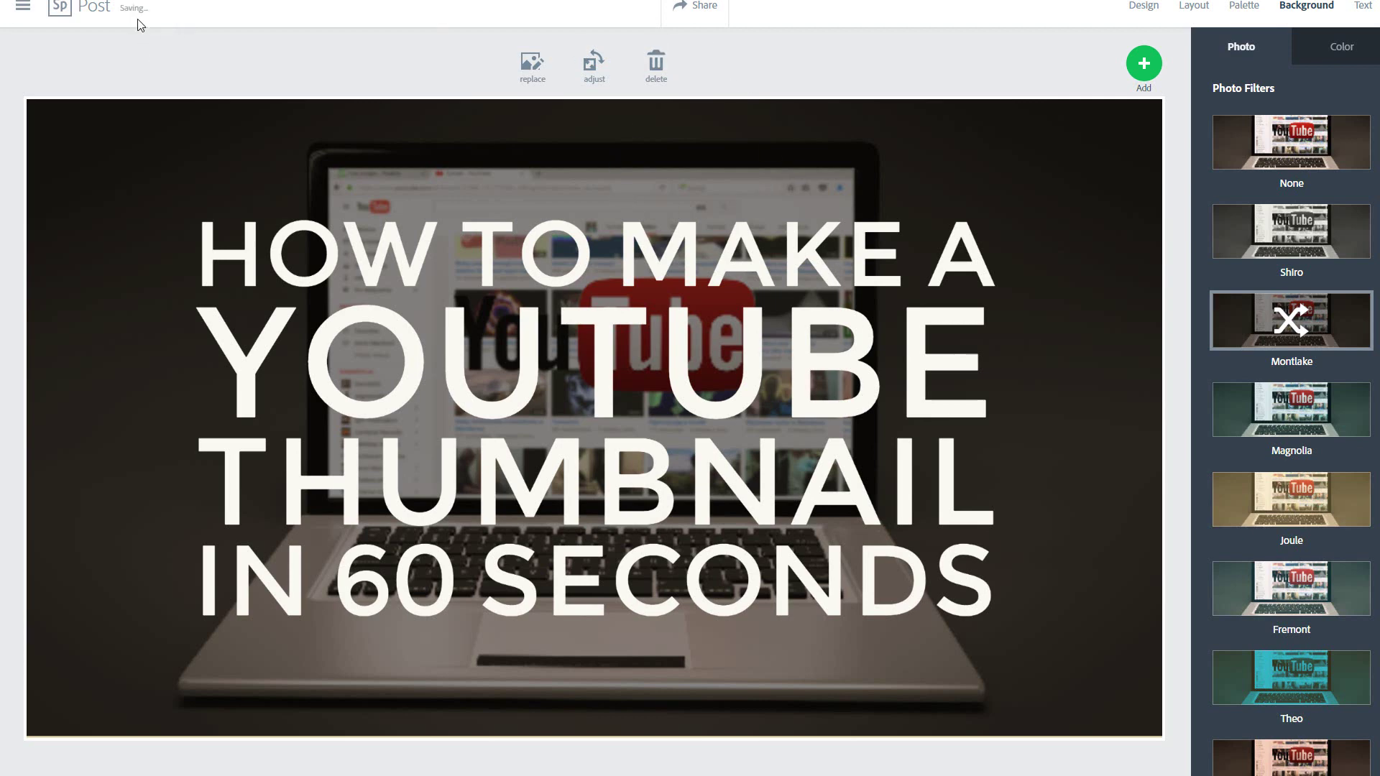
Save the finished thumbnail through Share to reach the publish and download window.
click(687, 10)
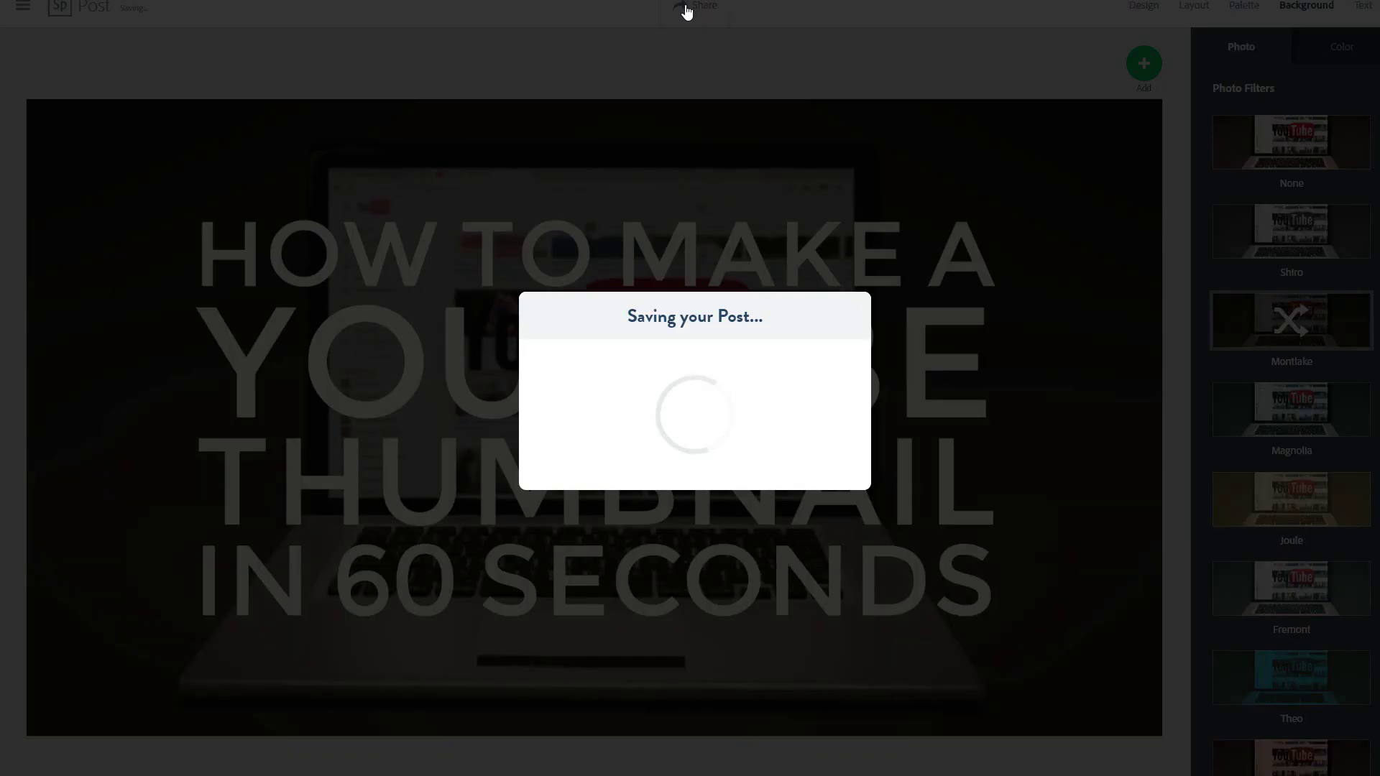